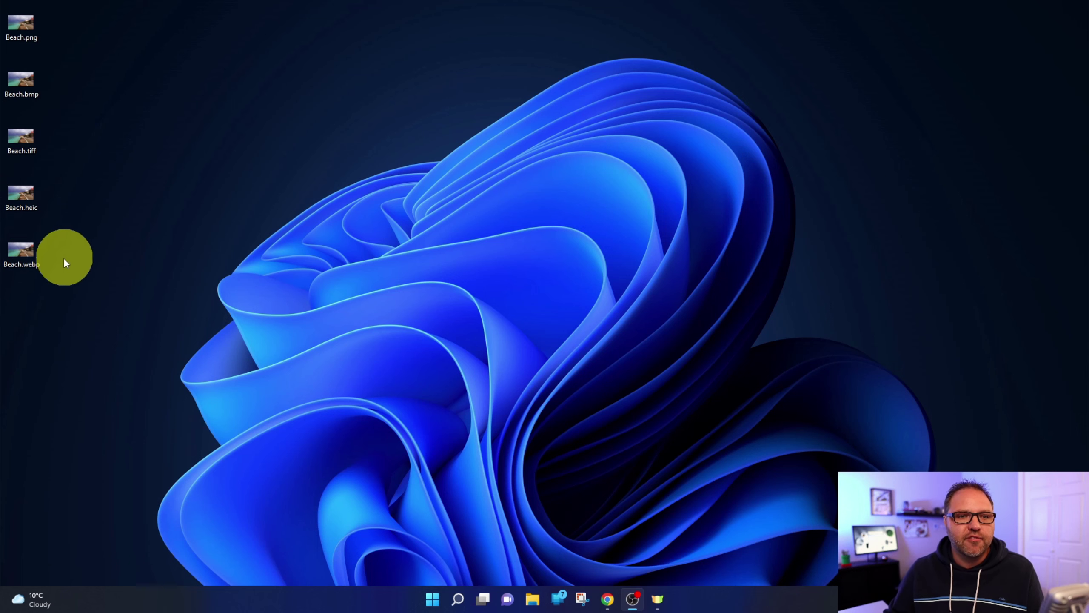
# Step: Preview Beach.png in Photos, then close the viewer to get back to the desktop
pyautogui.doubleClick(26, 25)
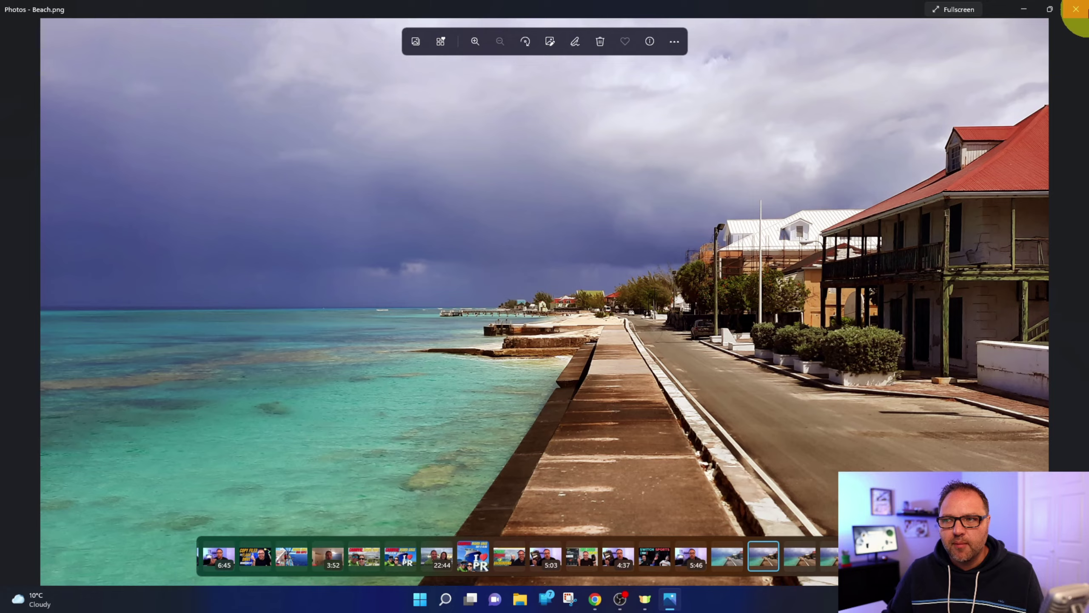
pyautogui.click(1076, 9)
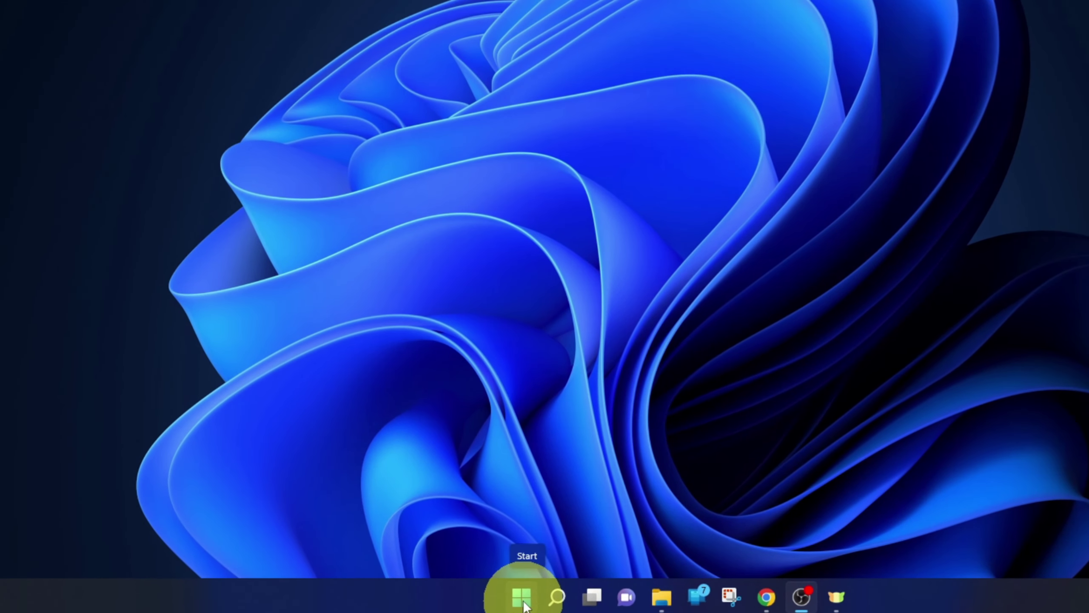
# Step: Launch Paint from the Start menu's All apps list, opening a blank 1080 × 1080px canvas
pyautogui.click(523, 598)
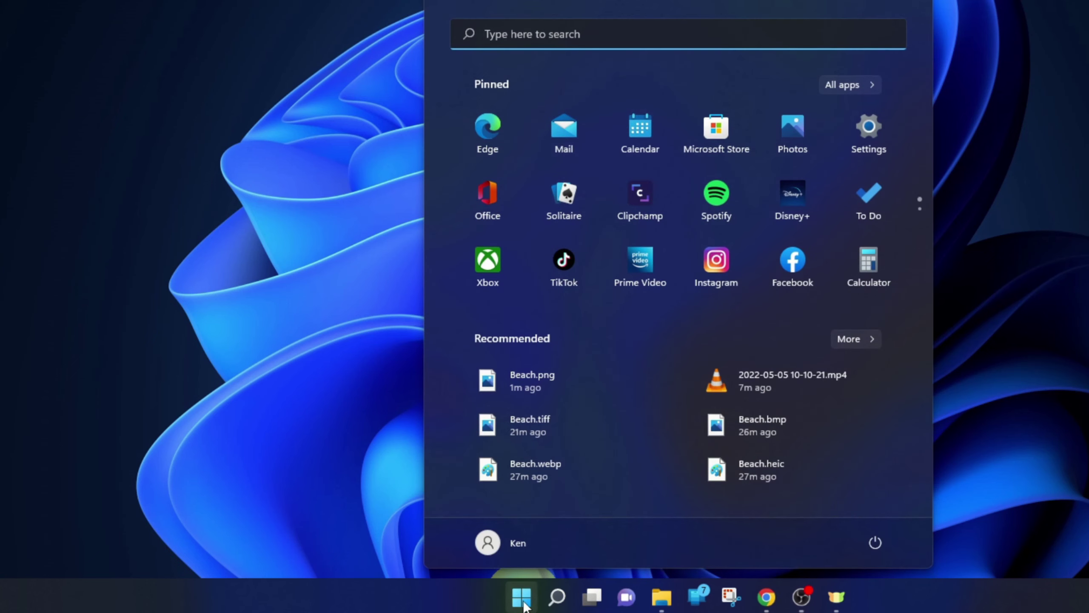
pyautogui.click(847, 86)
pyautogui.scroll(-3, 664, 152)
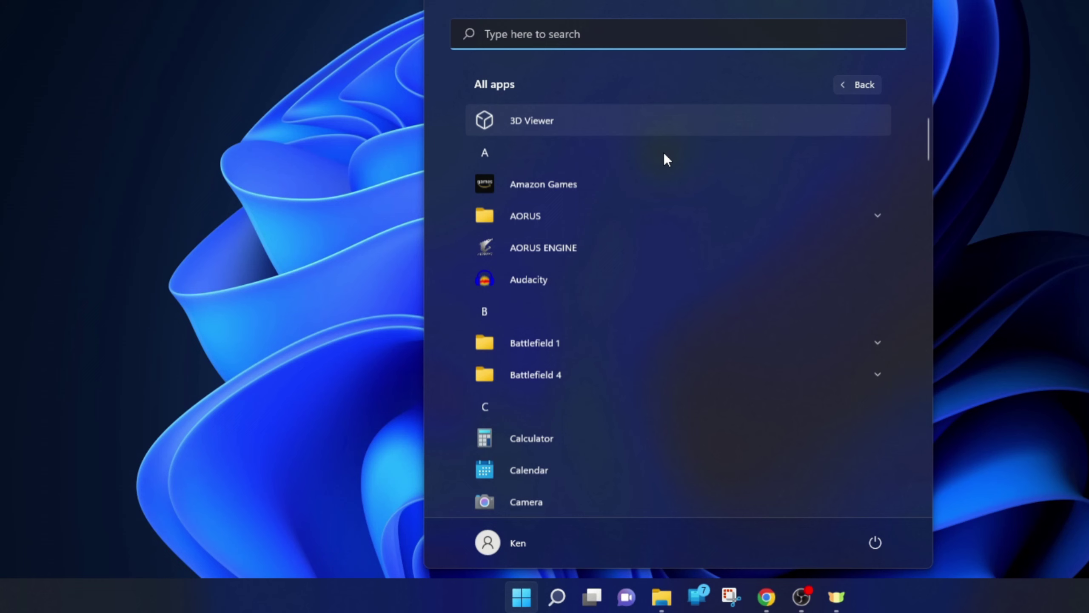
pyautogui.scroll(-8, 665, 155)
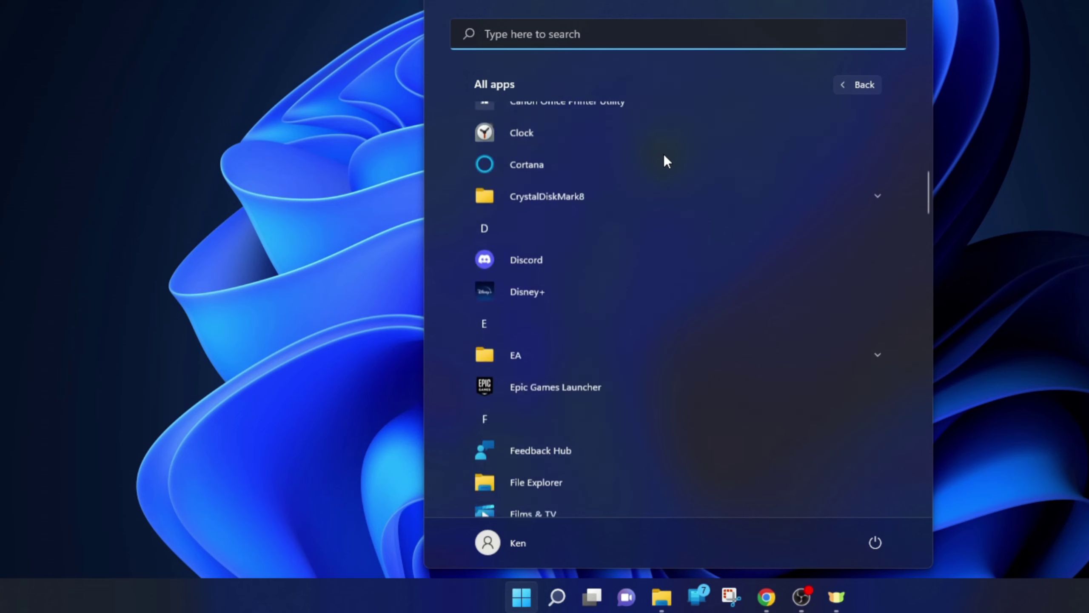
pyautogui.scroll(-8, 664, 156)
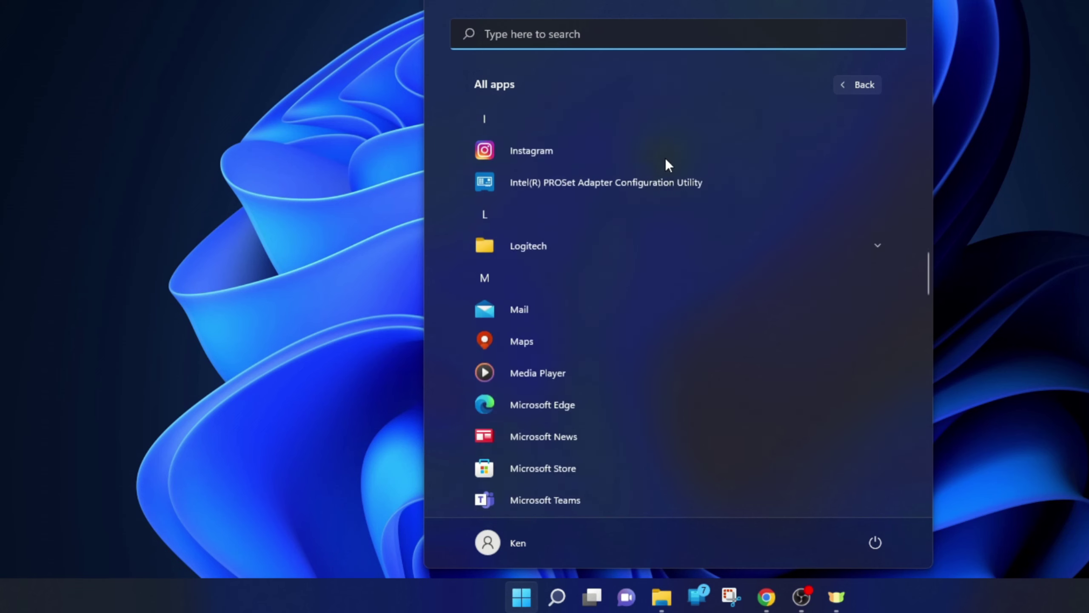
pyautogui.scroll(-8, 666, 160)
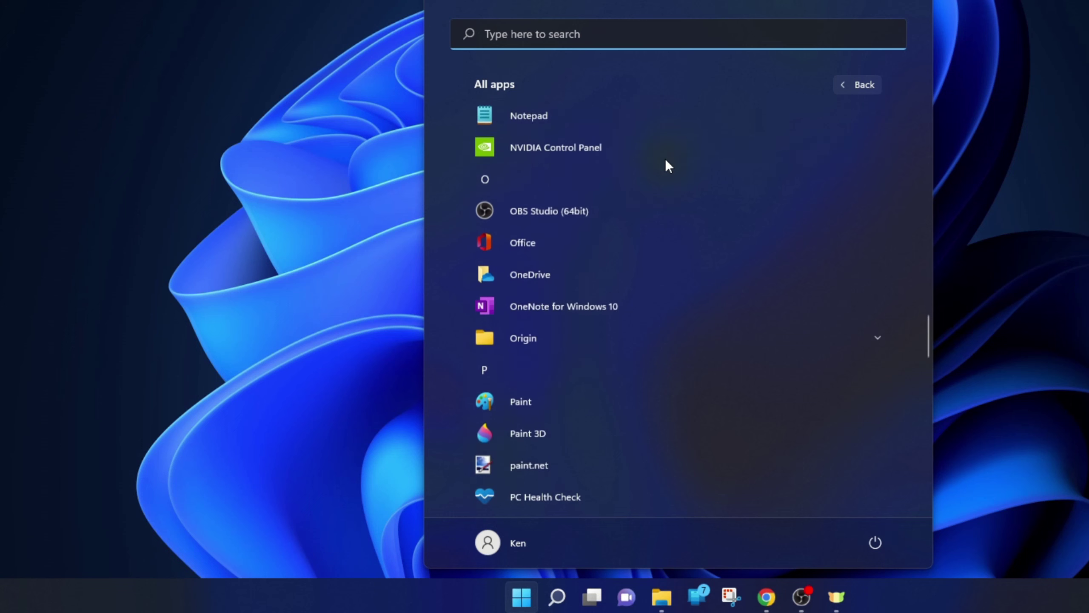
pyautogui.scroll(-1, 665, 165)
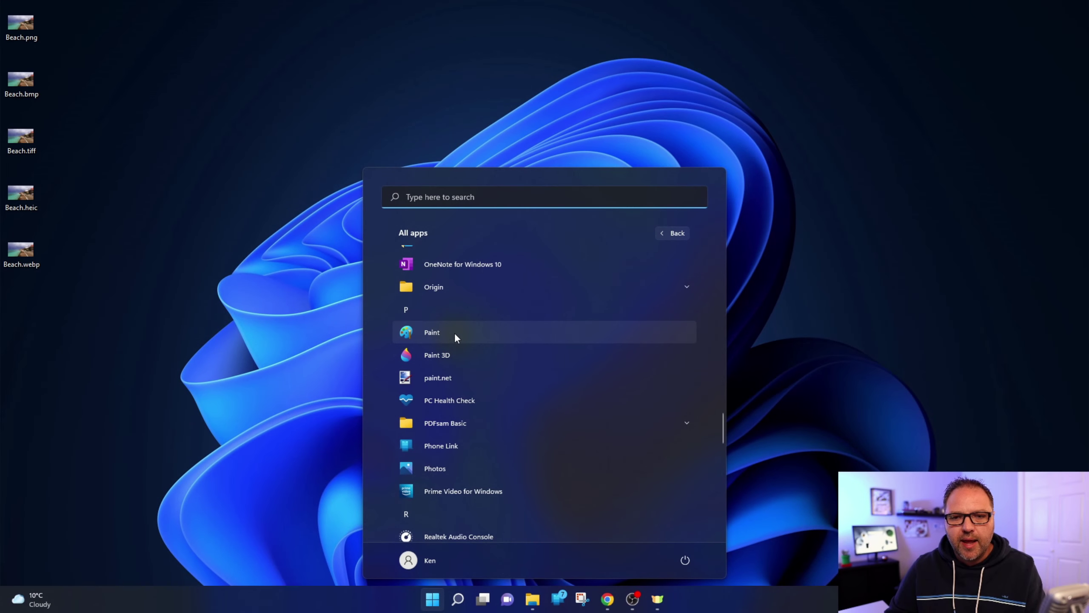
pyautogui.click(497, 287)
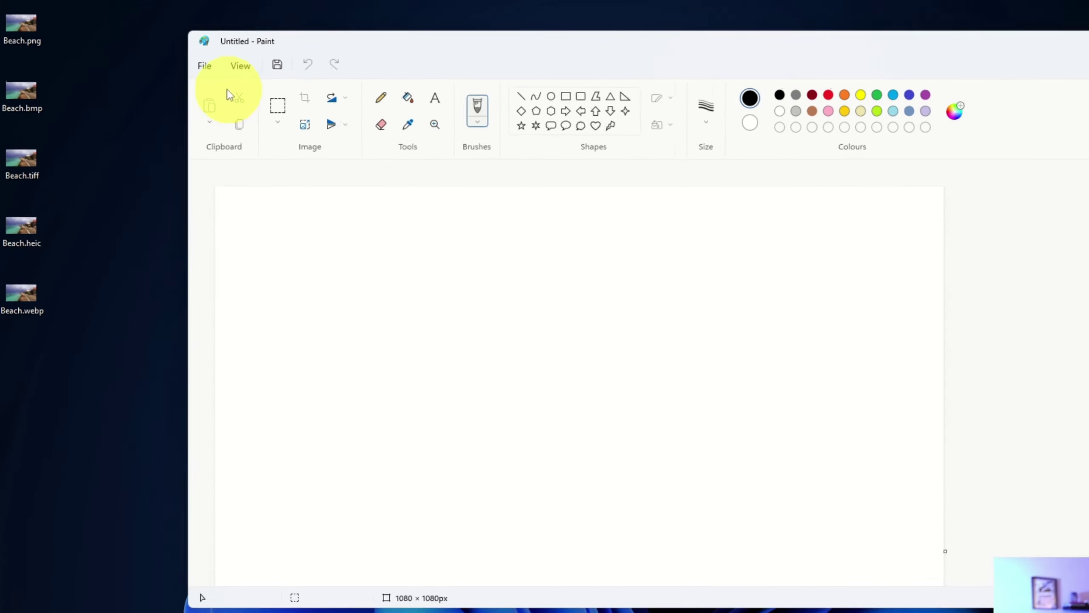
# Step: Load Beach.png onto the canvas at 4000 × 2250px by dragging it in, then close Paint
pyautogui.click(210, 68)
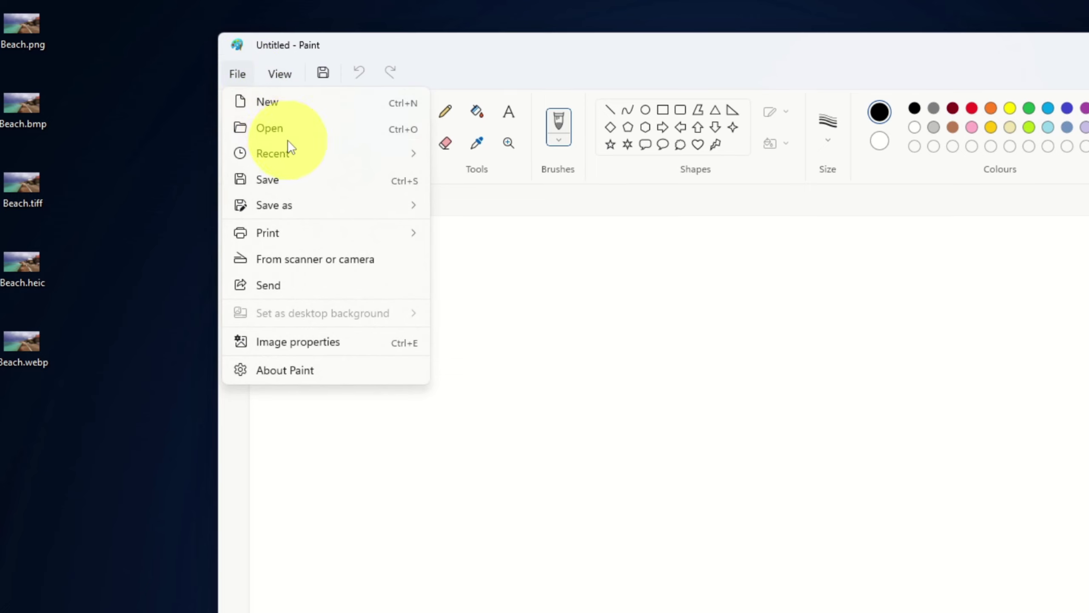
pyautogui.click(322, 131)
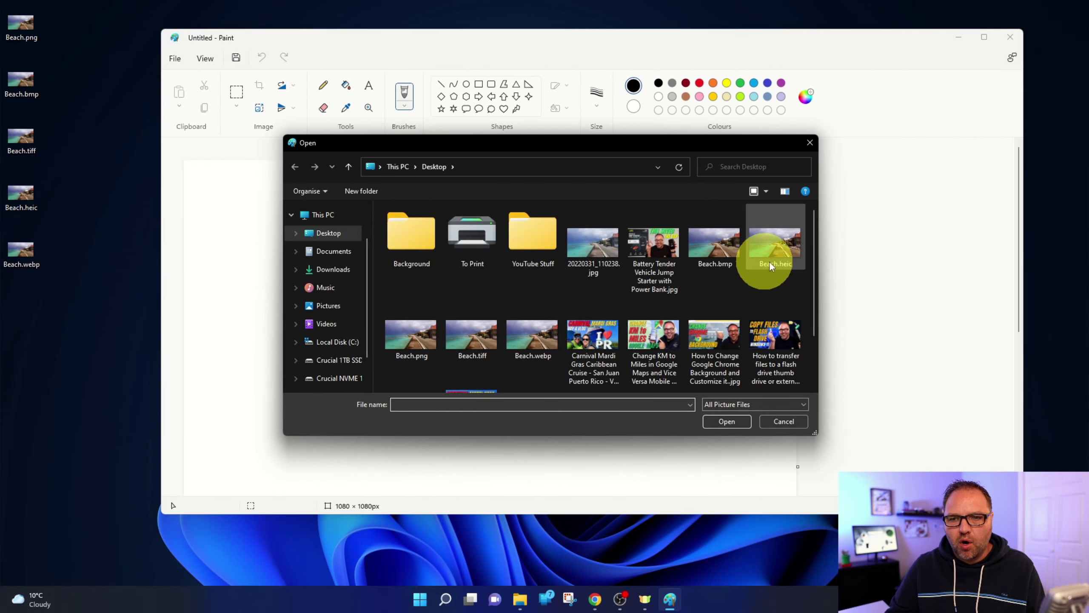
pyautogui.click(810, 144)
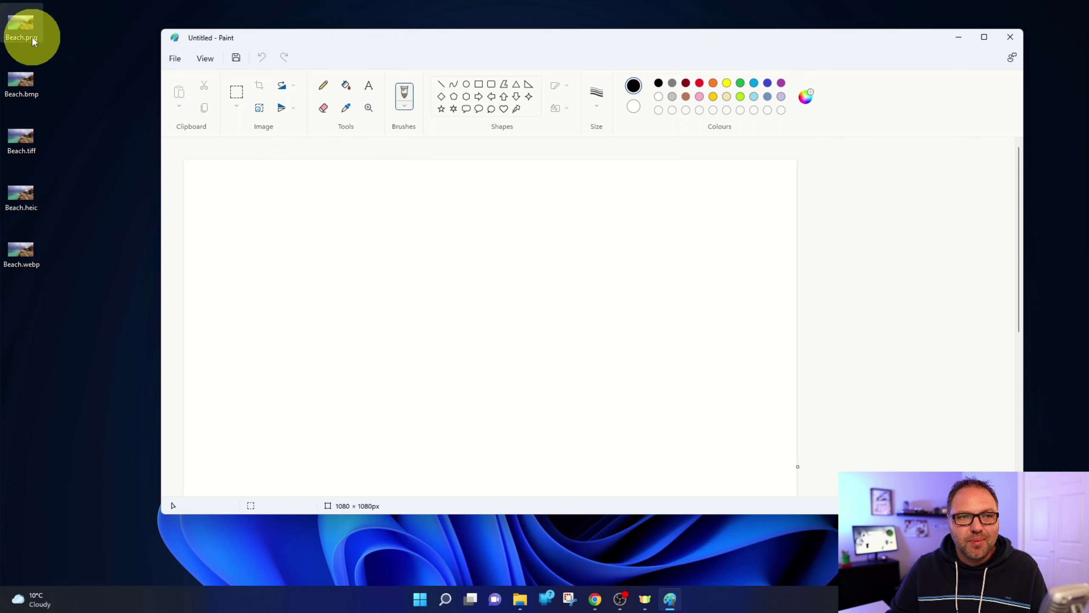
pyautogui.moveTo(17, 24)
pyautogui.mouseDown()
pyautogui.moveTo(189, 201)
pyautogui.moveTo(386, 275)
pyautogui.mouseUp()
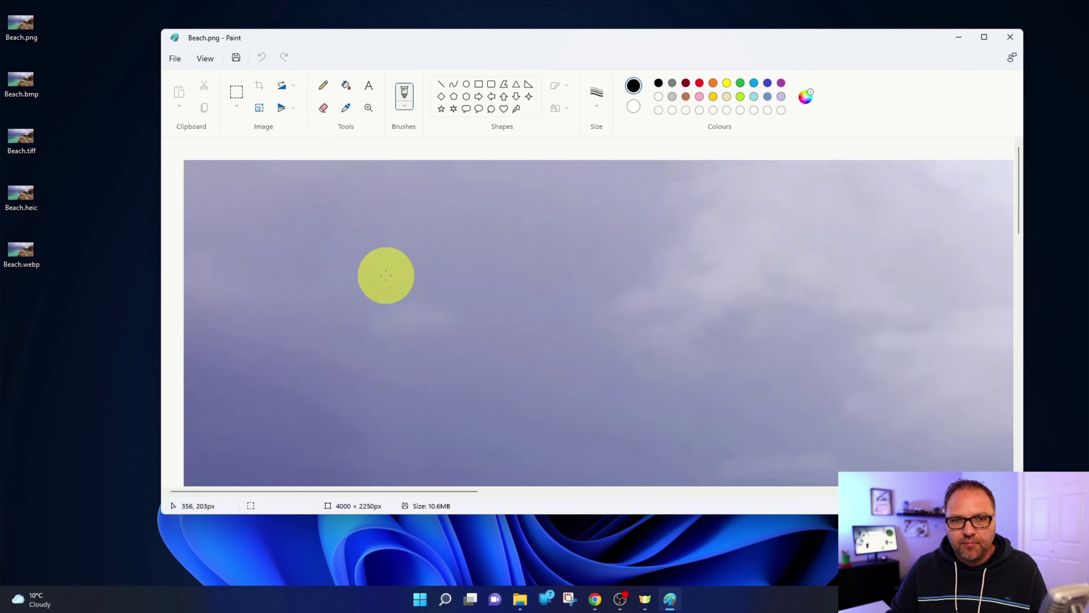
pyautogui.click(1010, 37)
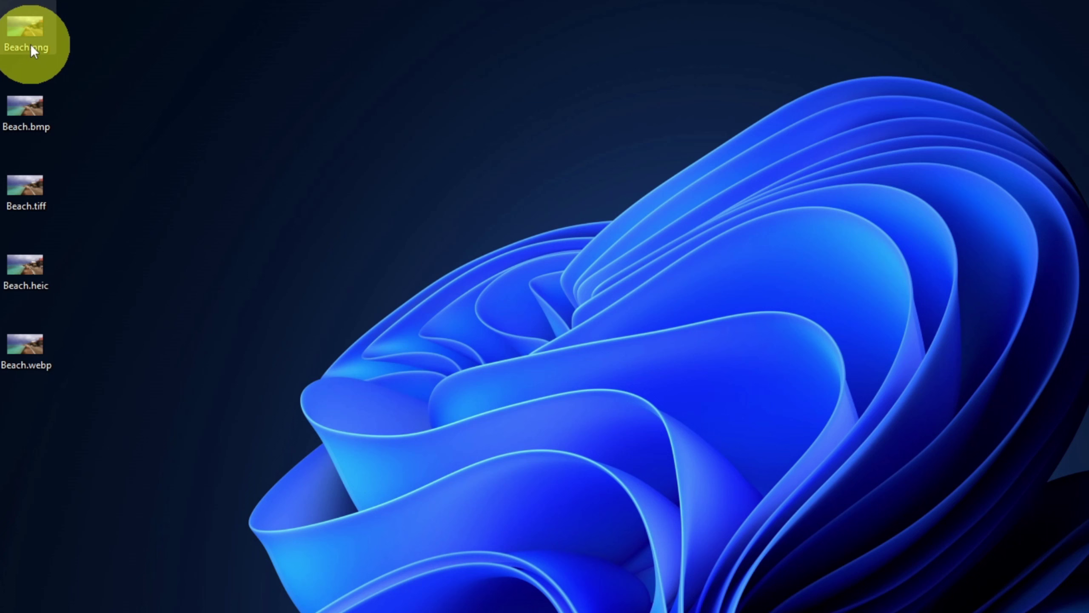
# Step: Open Beach.png in Paint through its right-click Open with list
pyautogui.rightClick(27, 28)
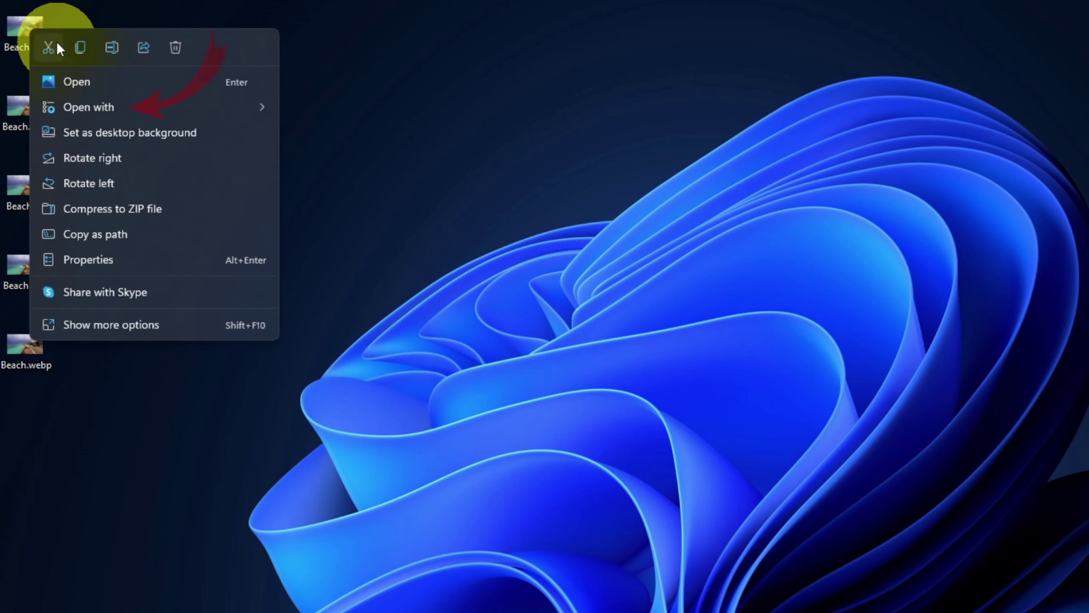
pyautogui.moveTo(104, 109)
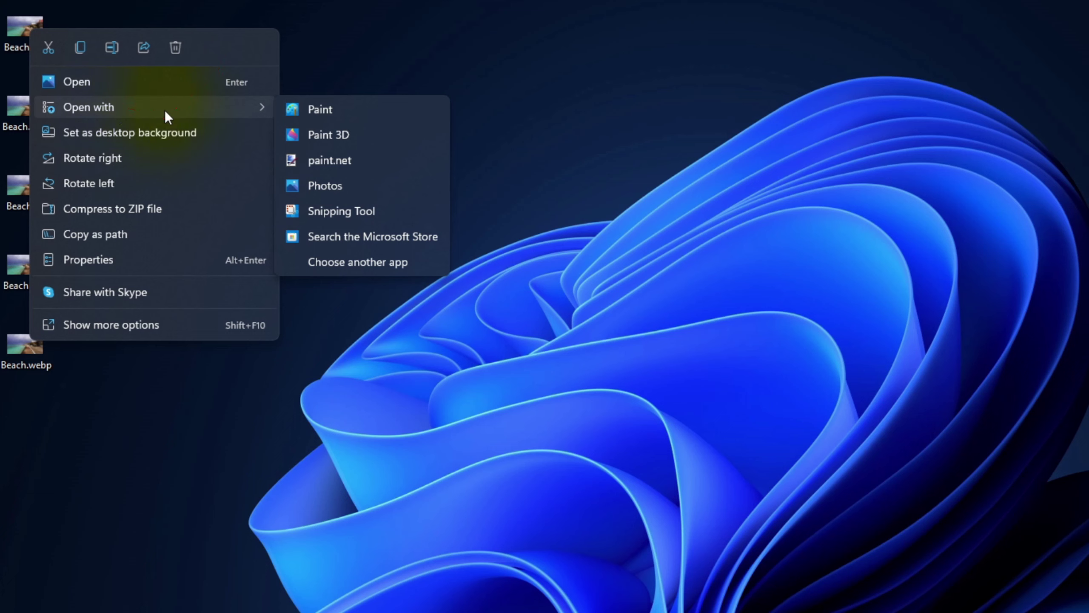
pyautogui.click(342, 110)
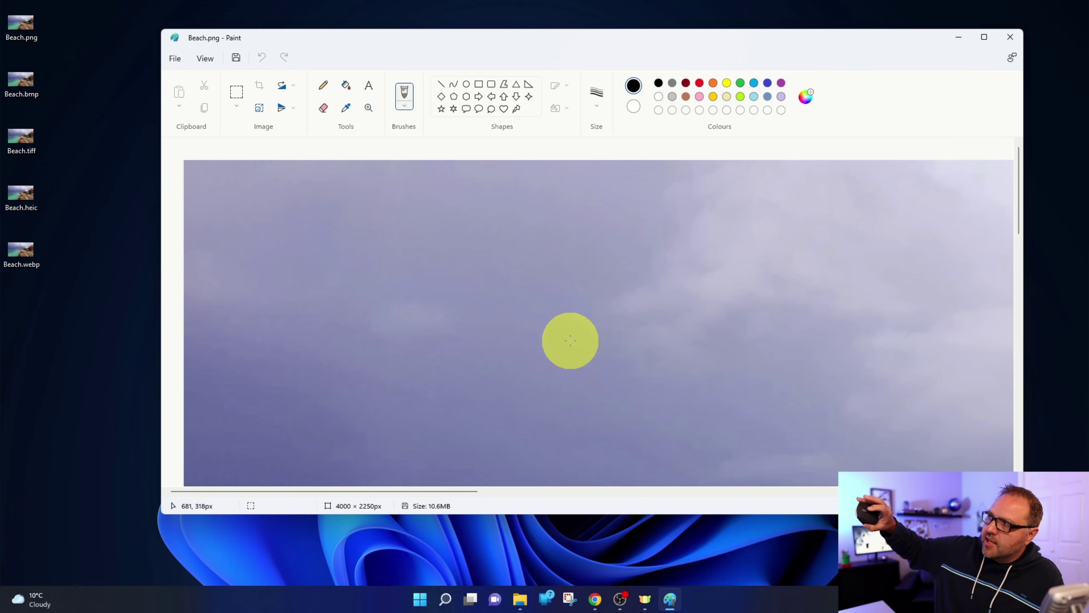
# Step: Scroll through the 4000 × 2250px Beach.png photo loaded in Paint
pyautogui.scroll(-1, 571, 340)
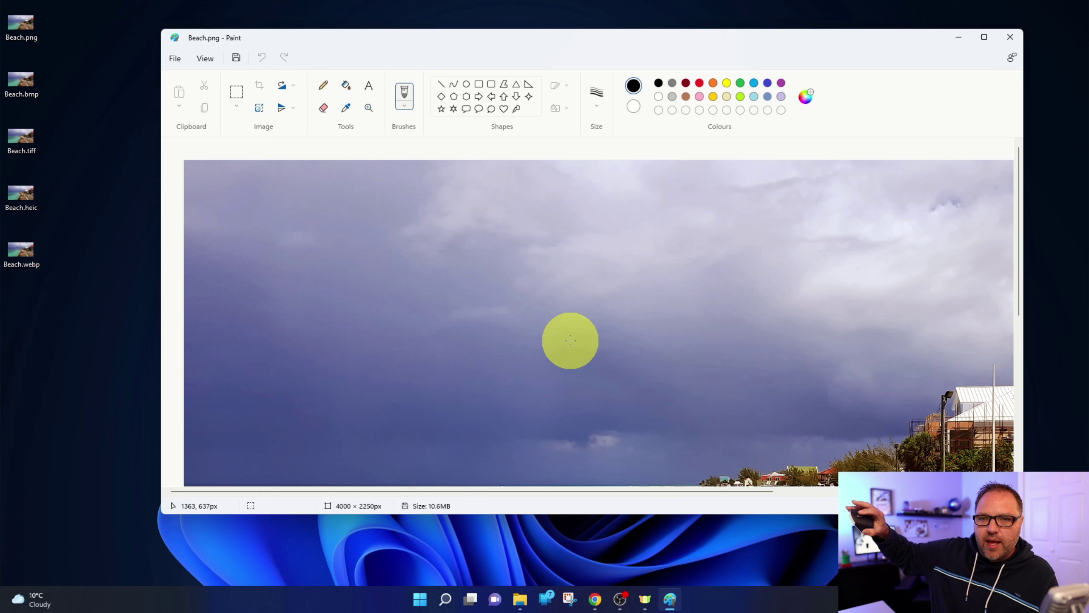
pyautogui.scroll(-1, 570, 340)
pyautogui.scroll(-1, 570, 340)
pyautogui.scroll(1, 570, 340)
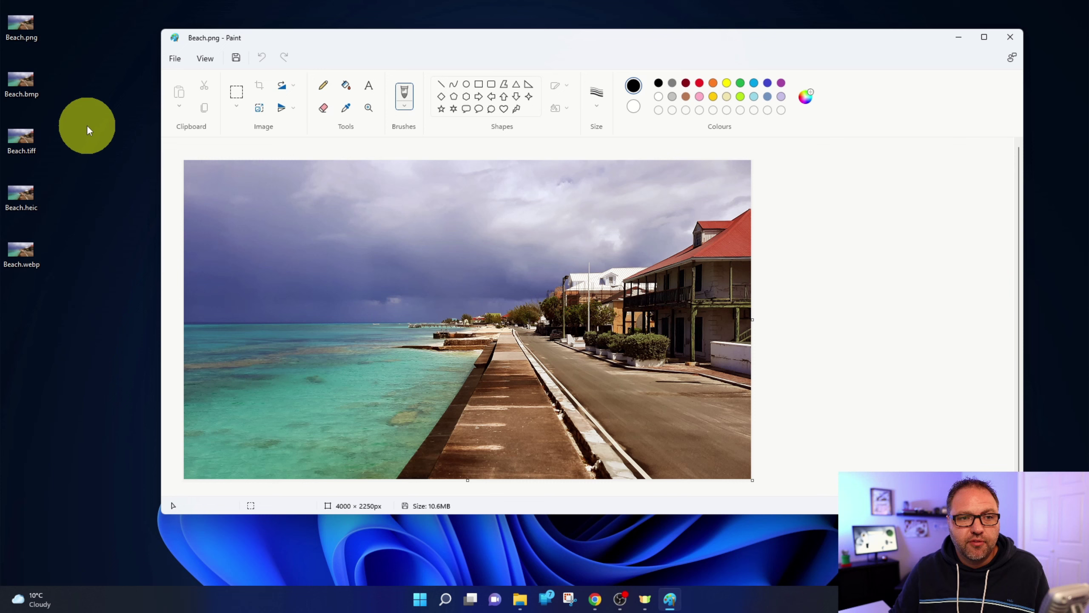
# Step: Load Beach.bmp, Beach.tiff, Beach.heic and Beach.webp into Paint one after another
pyautogui.moveTo(25, 83)
pyautogui.mouseDown()
pyautogui.moveTo(286, 243)
pyautogui.moveTo(568, 296)
pyautogui.mouseUp()
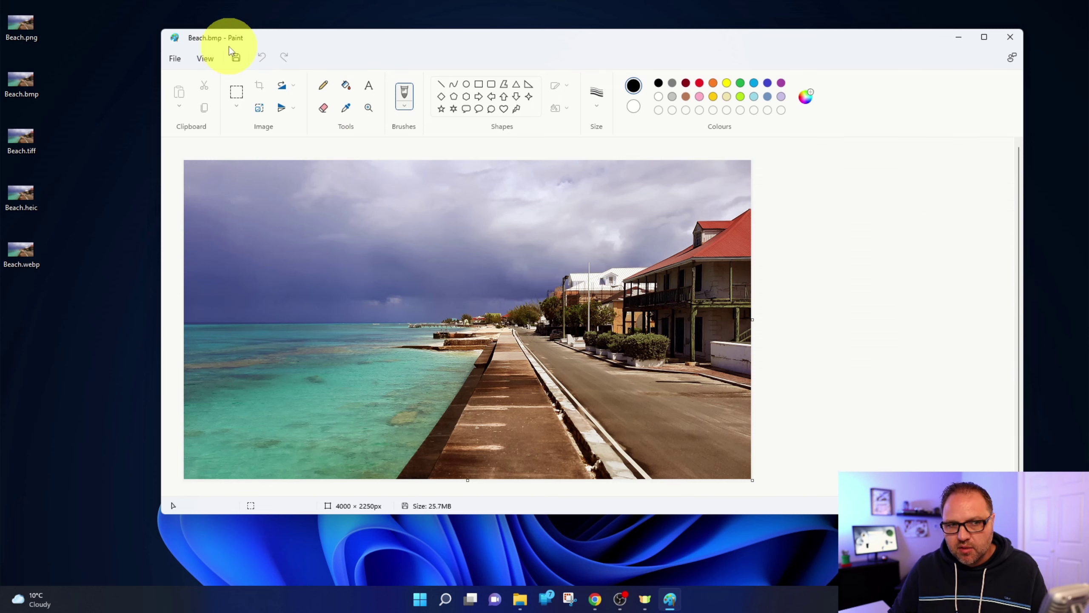
pyautogui.moveTo(24, 135)
pyautogui.mouseDown()
pyautogui.moveTo(311, 231)
pyautogui.moveTo(433, 297)
pyautogui.mouseUp()
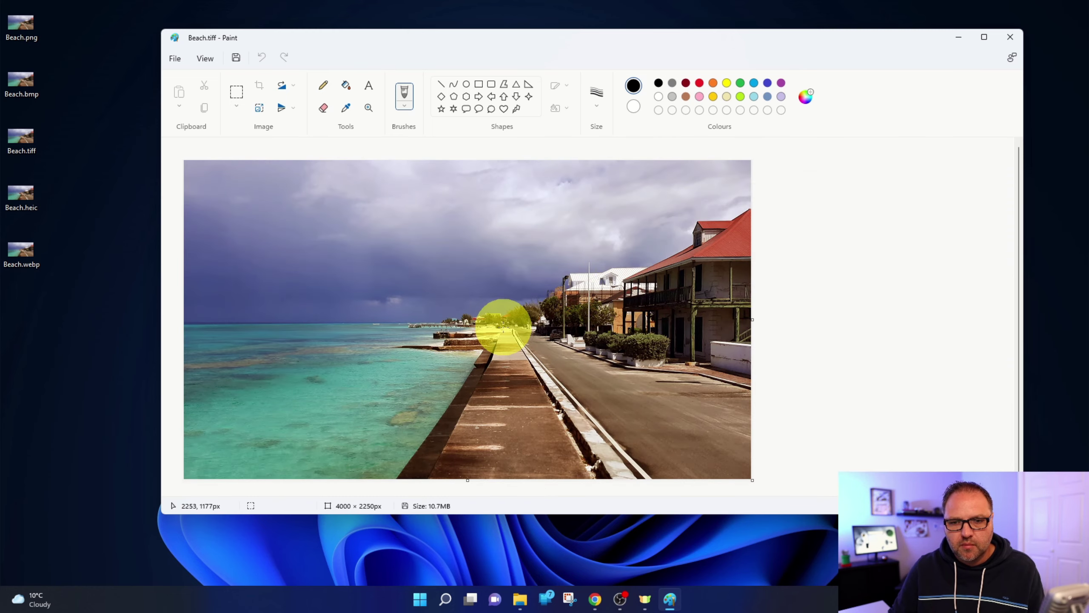
pyautogui.moveTo(19, 197)
pyautogui.mouseDown()
pyautogui.moveTo(214, 262)
pyautogui.moveTo(468, 302)
pyautogui.mouseUp()
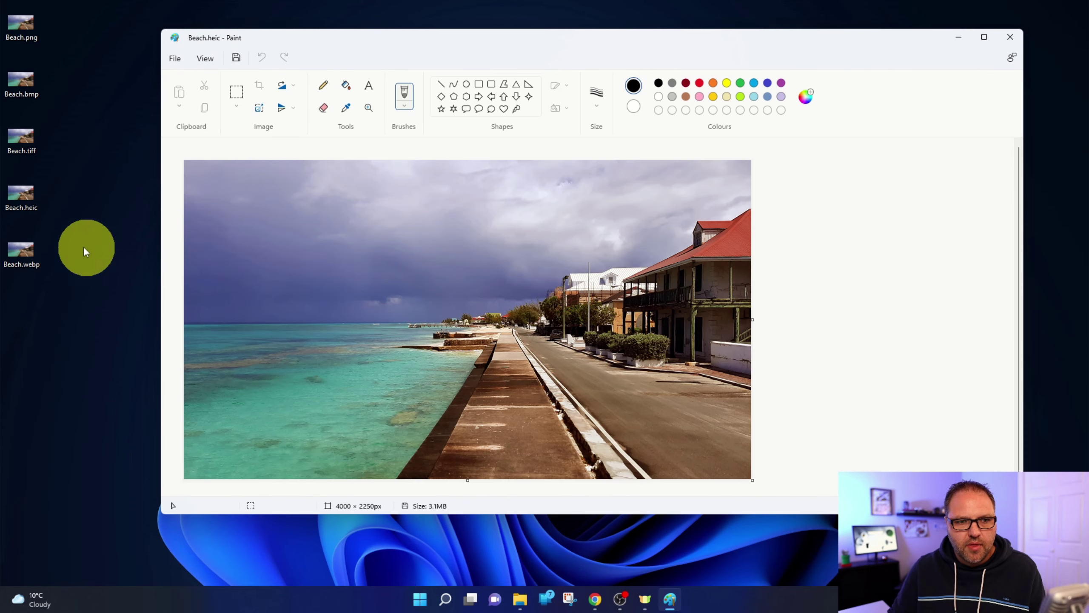
pyautogui.moveTo(18, 251); pyautogui.dragTo(402, 281)
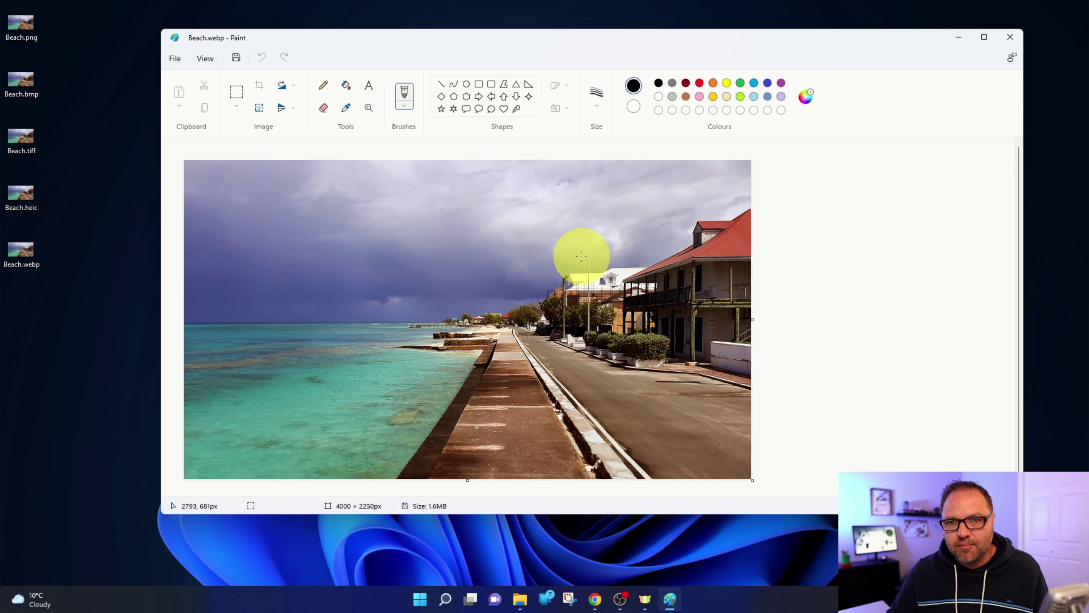
# Step: Draw a red test zig-zag across the sky, then undo it
pyautogui.click(700, 82)
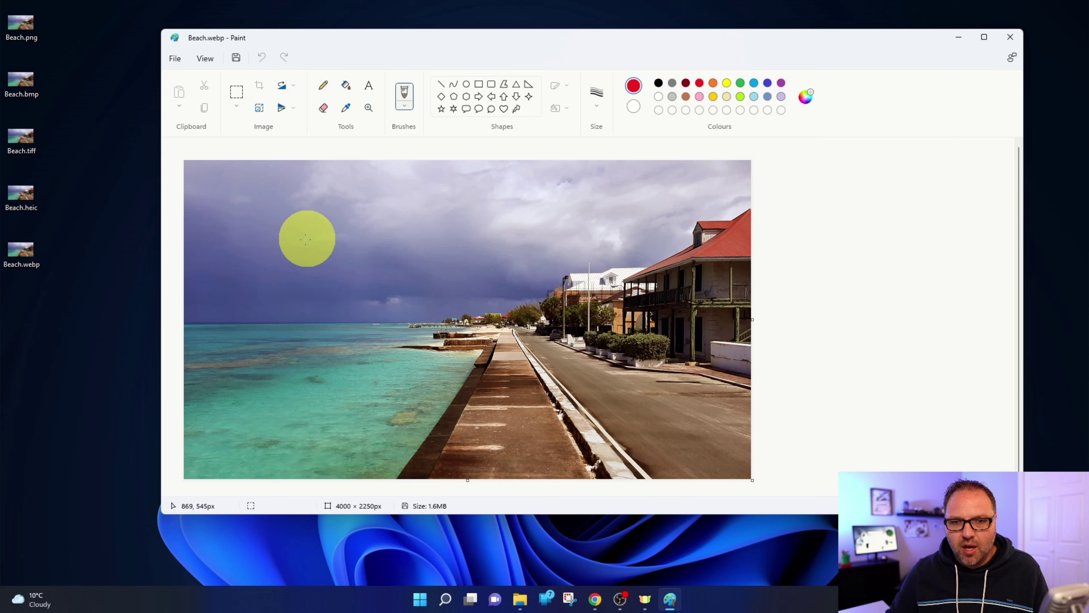
pyautogui.moveTo(306, 239)
pyautogui.mouseDown()
pyautogui.moveTo(381, 228)
pyautogui.moveTo(488, 314)
pyautogui.mouseUp()
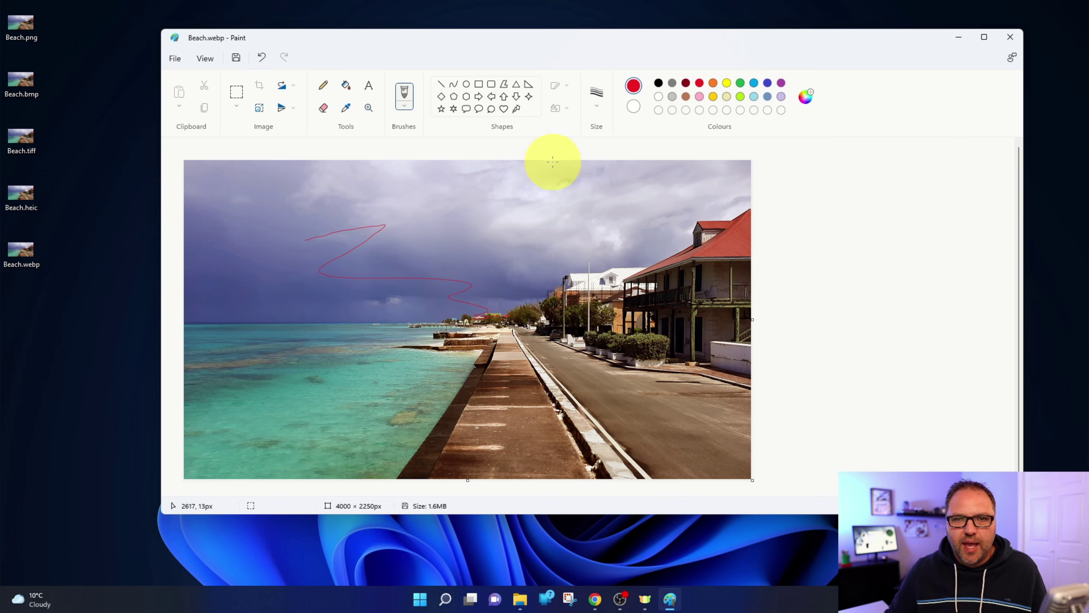
pyautogui.click(262, 57)
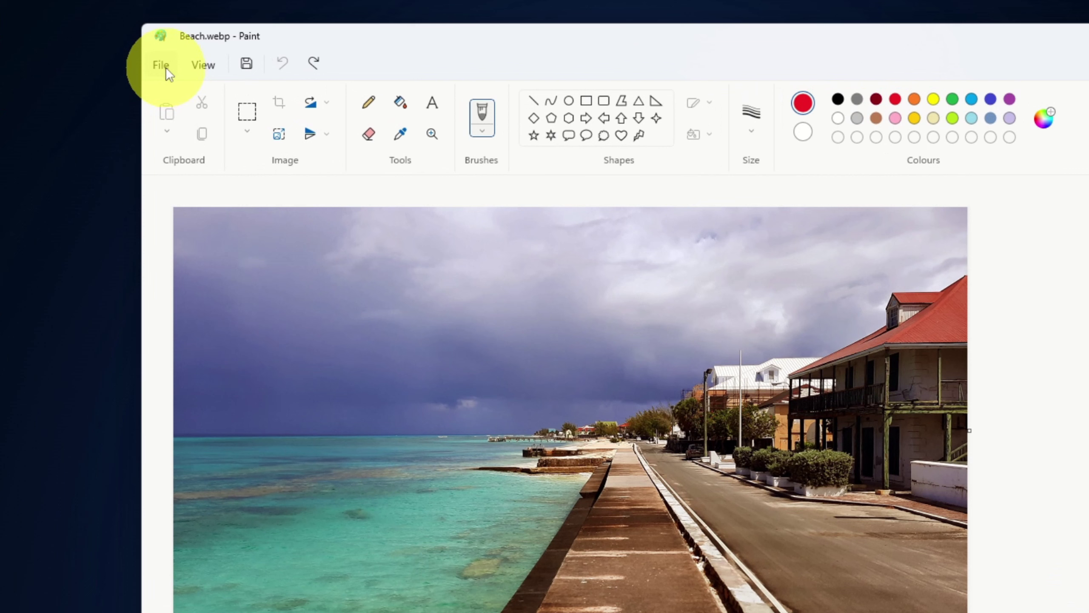
# Step: Choose File > Save as > JPEG picture to get the Save As dialog on the Desktop
pyautogui.click(165, 66)
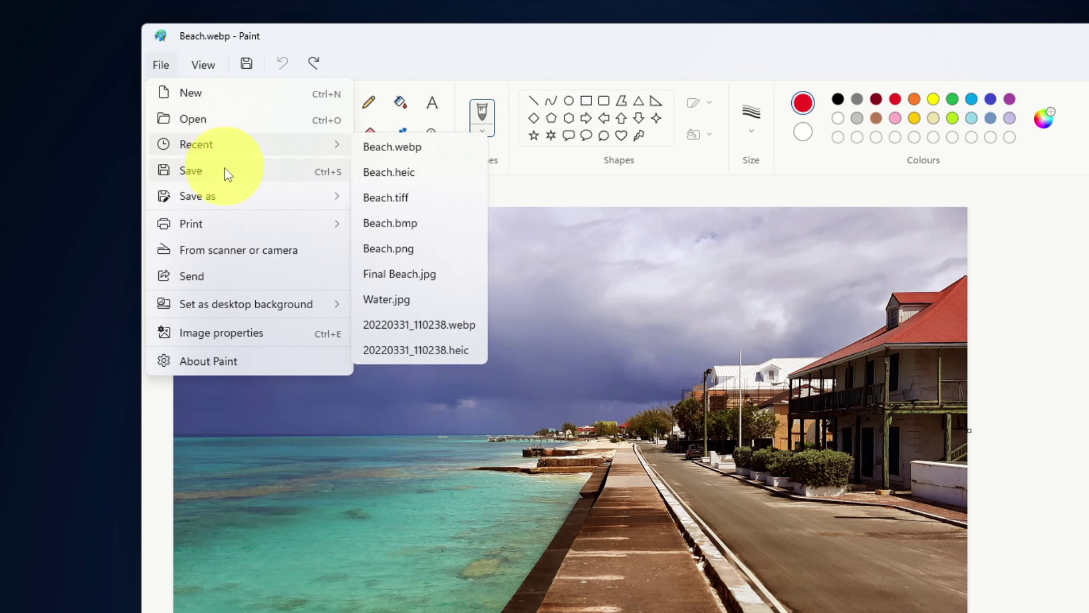
pyautogui.moveTo(220, 198)
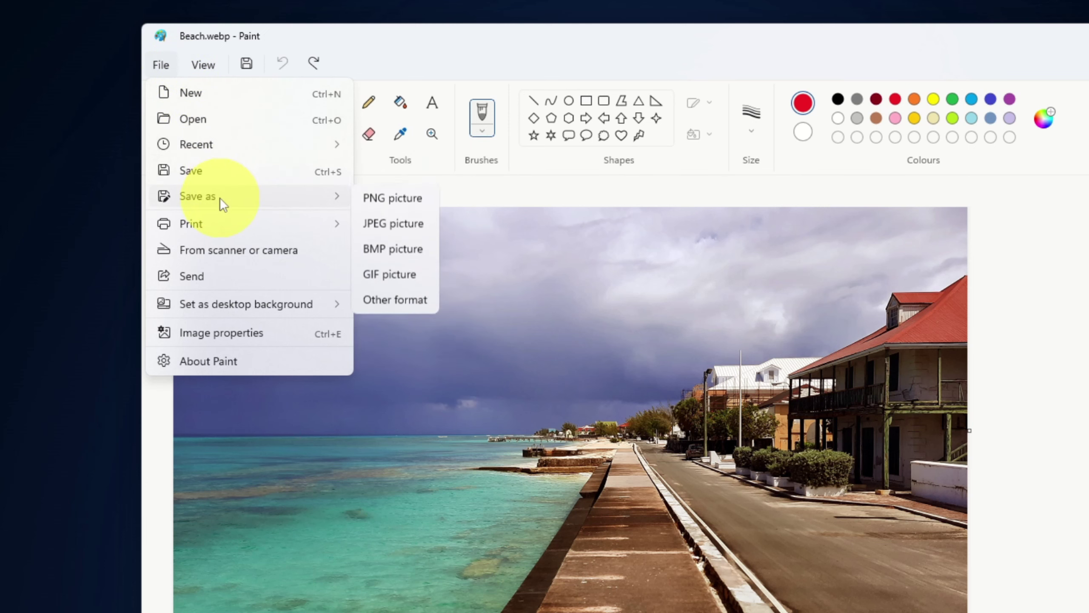
pyautogui.click(393, 227)
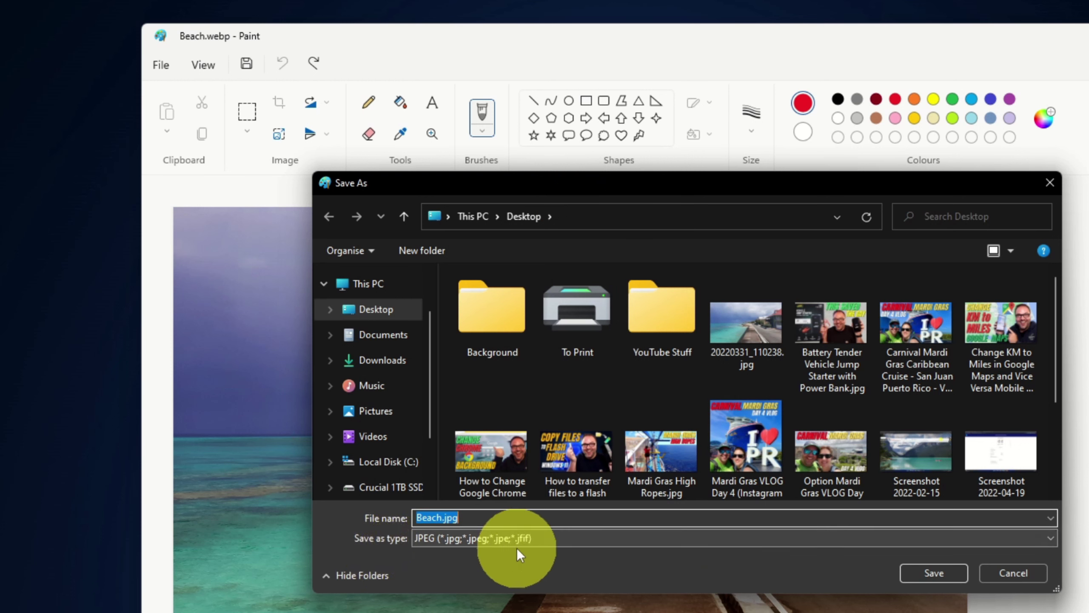
# Step: Save the picture as JPEG named 'Final Beach.jpg' on the Desktop, accepting the transparency warning
pyautogui.click(556, 539)
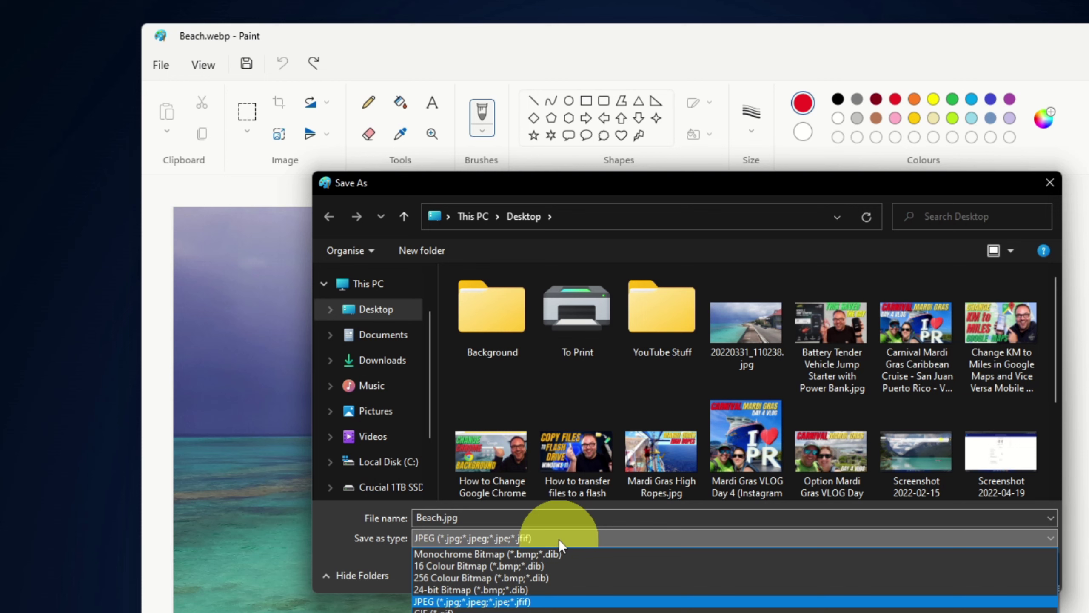
pyautogui.click(519, 601)
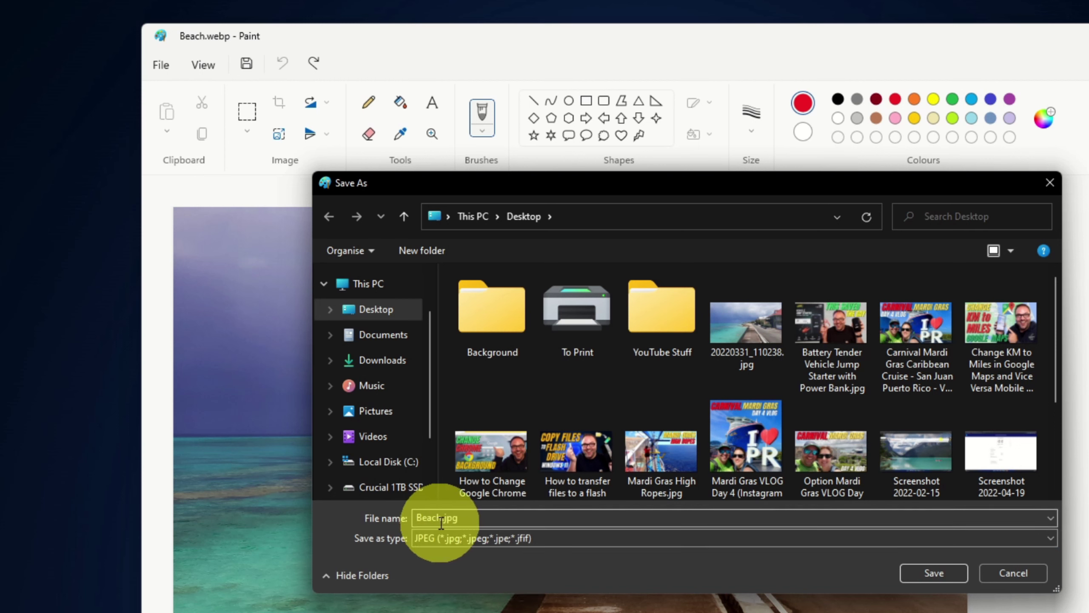
pyautogui.click(417, 517)
pyautogui.doubleClick(432, 514)
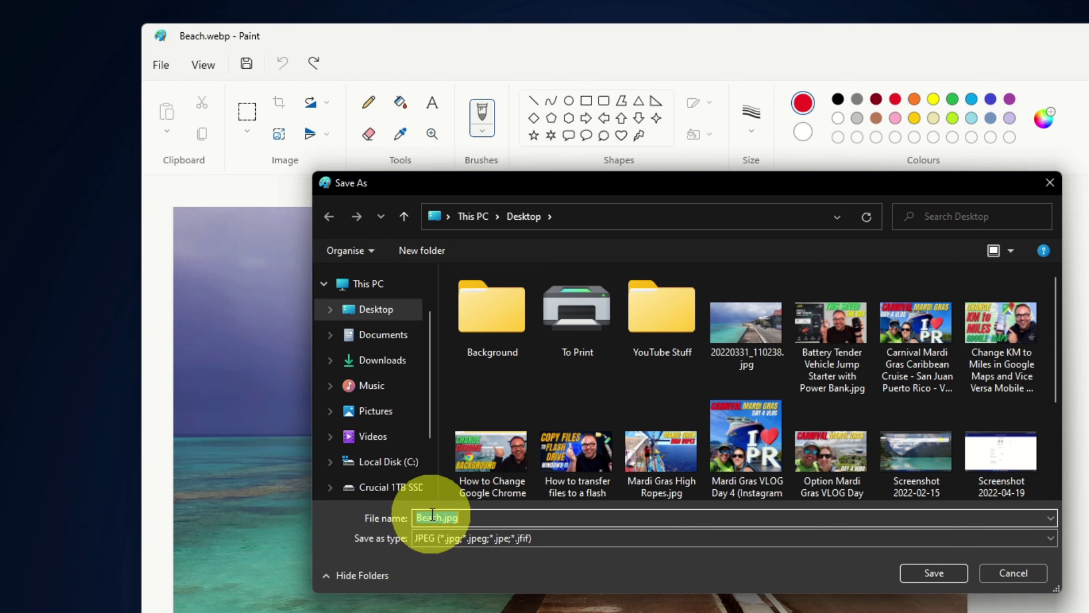
pyautogui.press('Home')
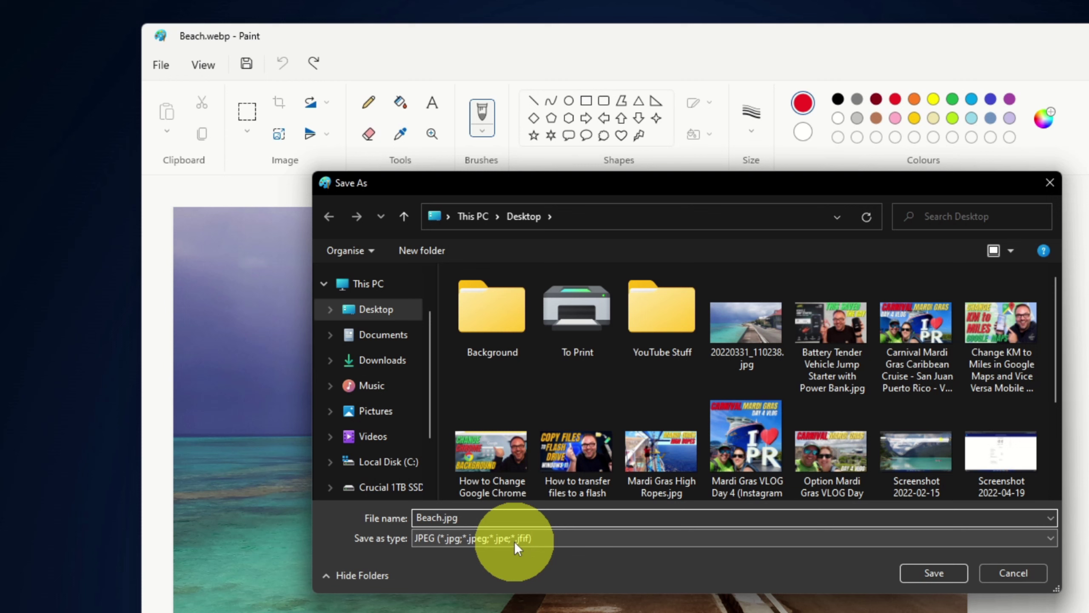
pyautogui.write('Final')
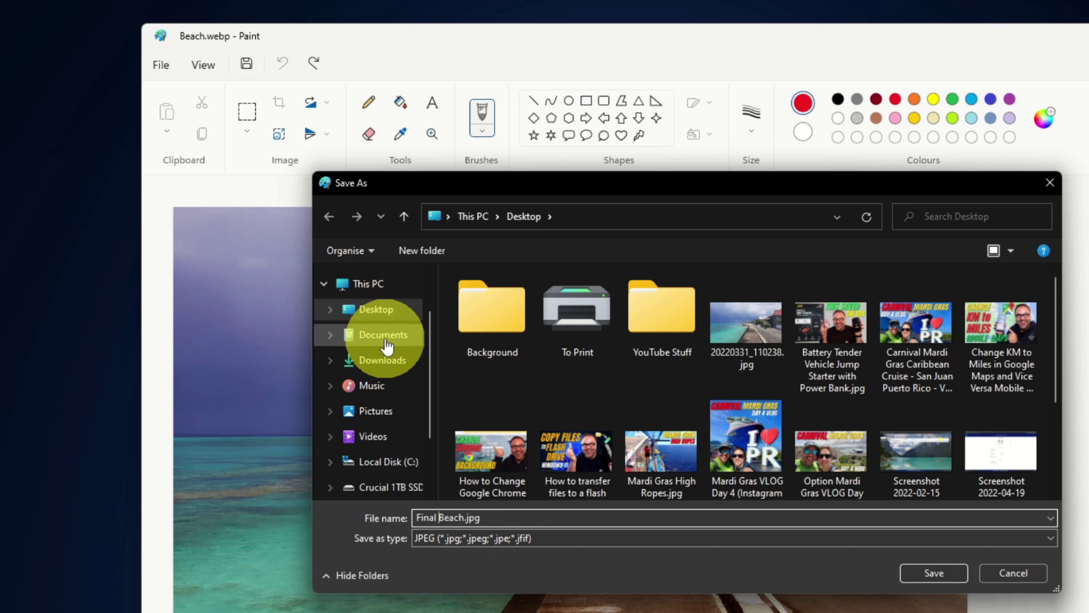
pyautogui.click(931, 575)
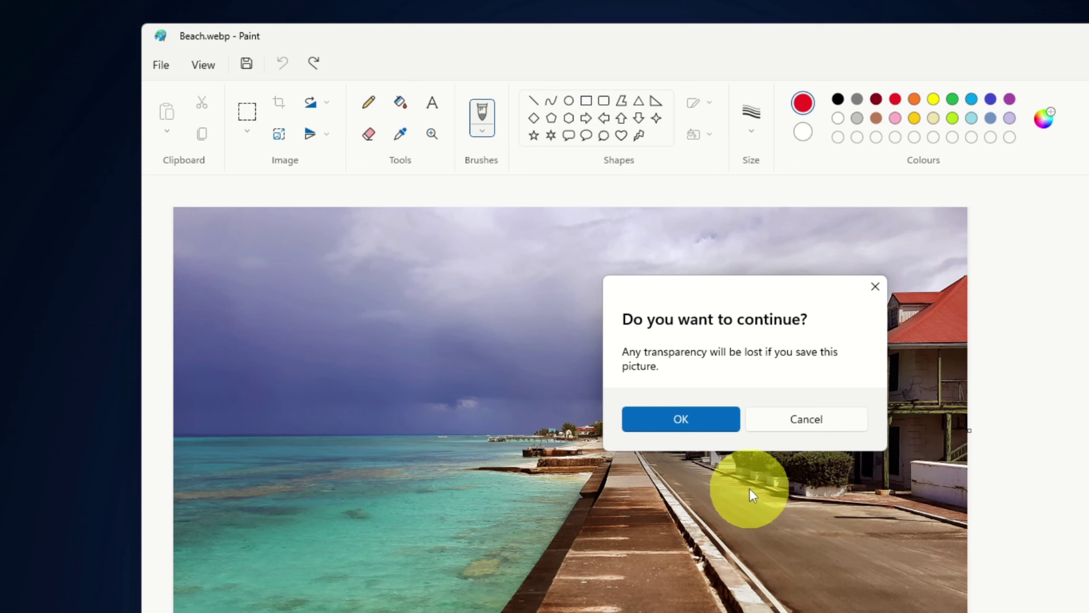
pyautogui.click(693, 422)
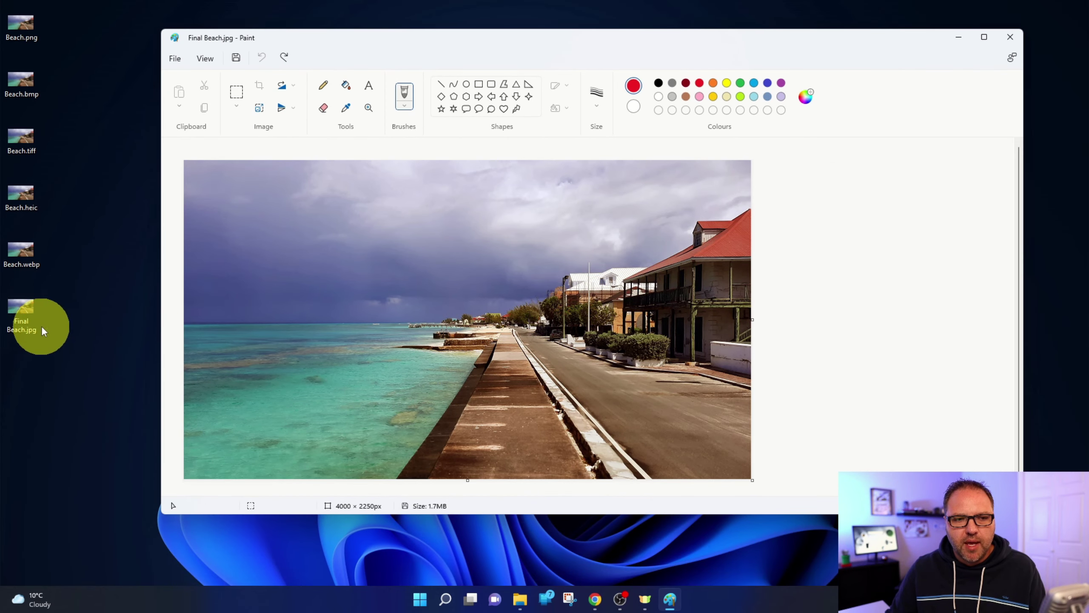
# Step: Open Final Beach.jpg from the desktop in Photos
pyautogui.doubleClick(27, 307)
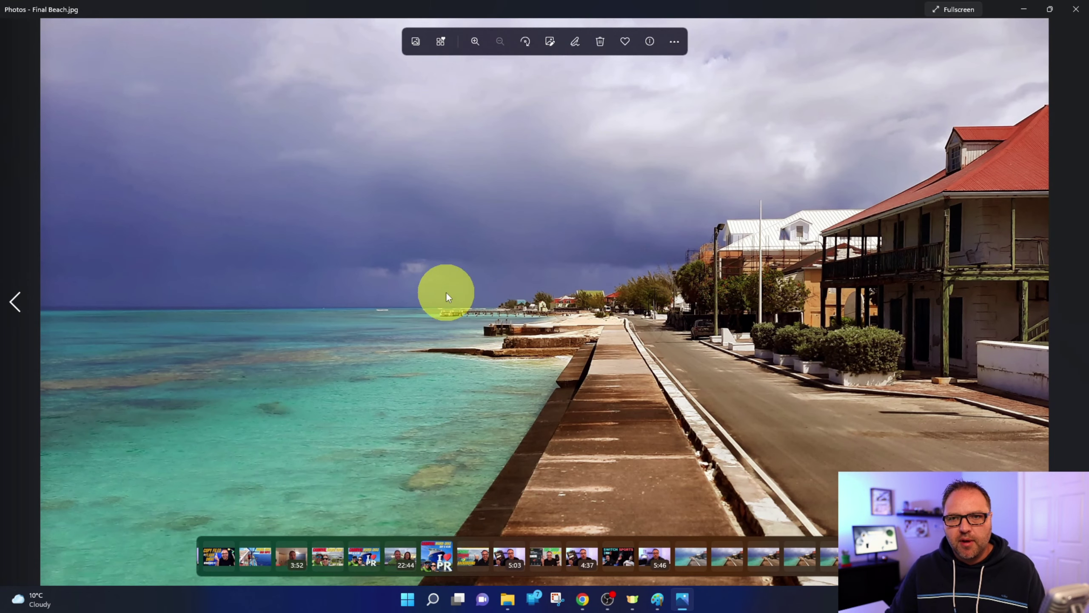